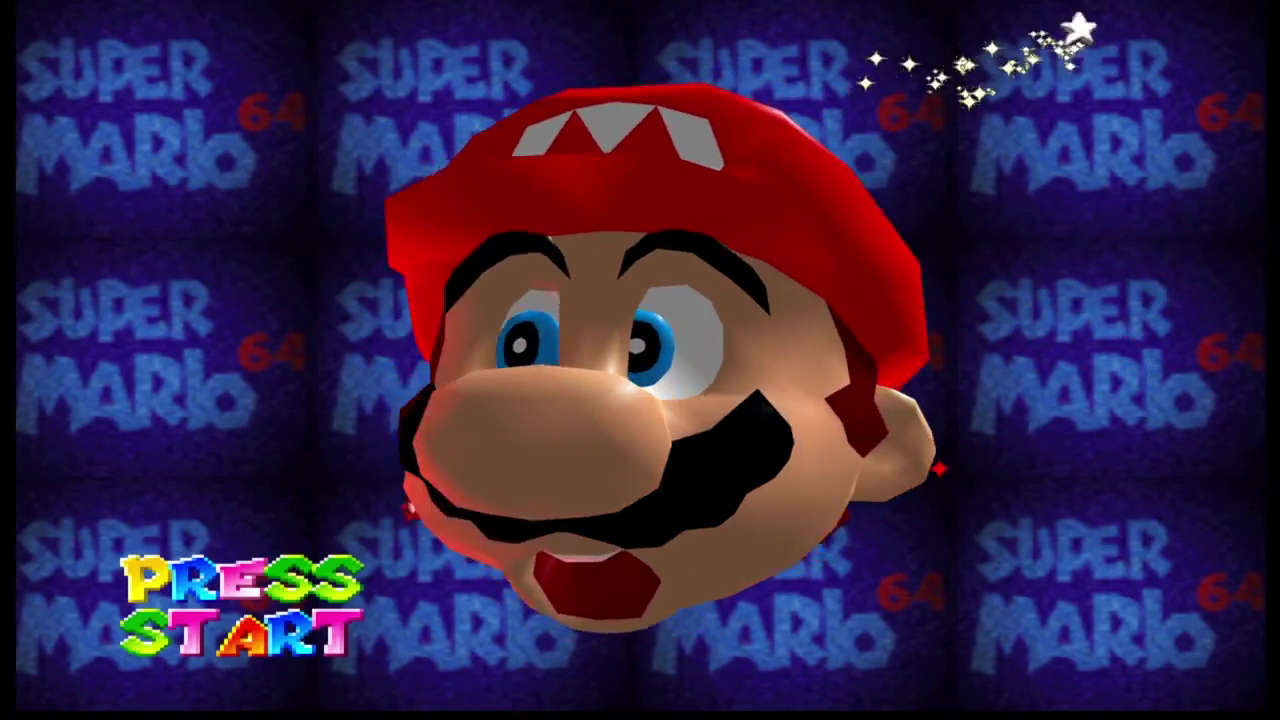
left_click_drag(530, 420, 230, 378)
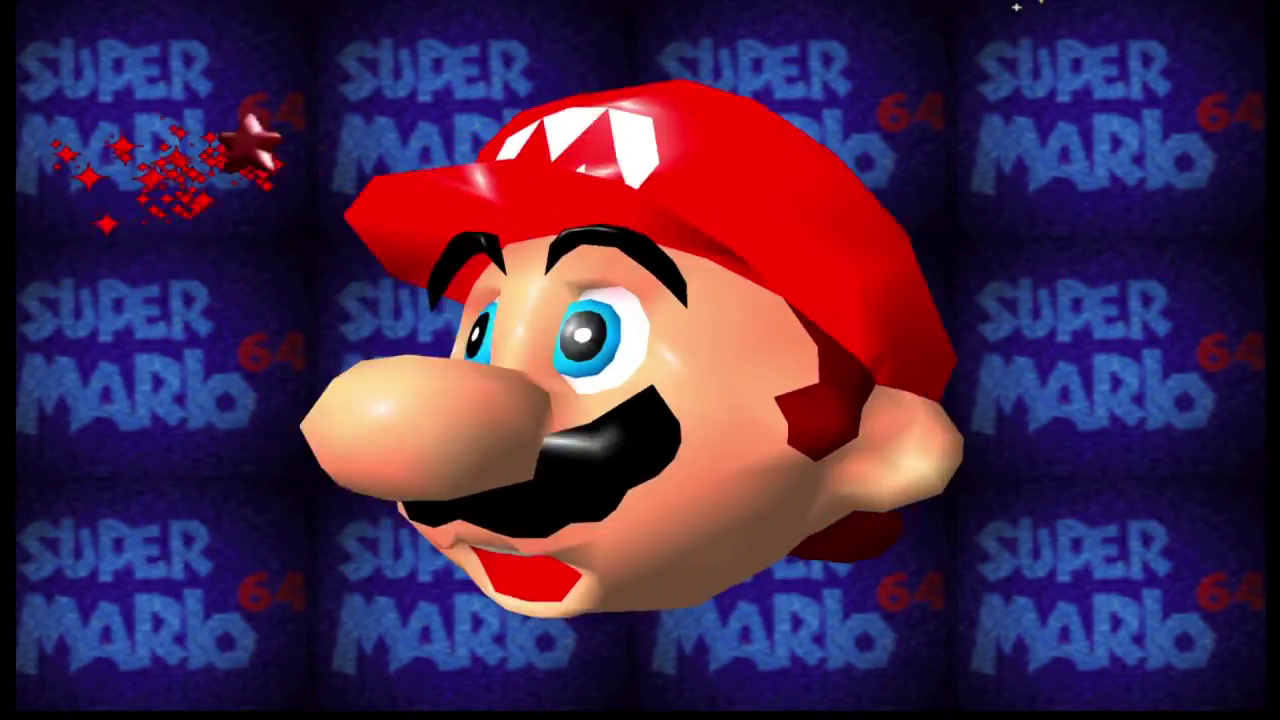